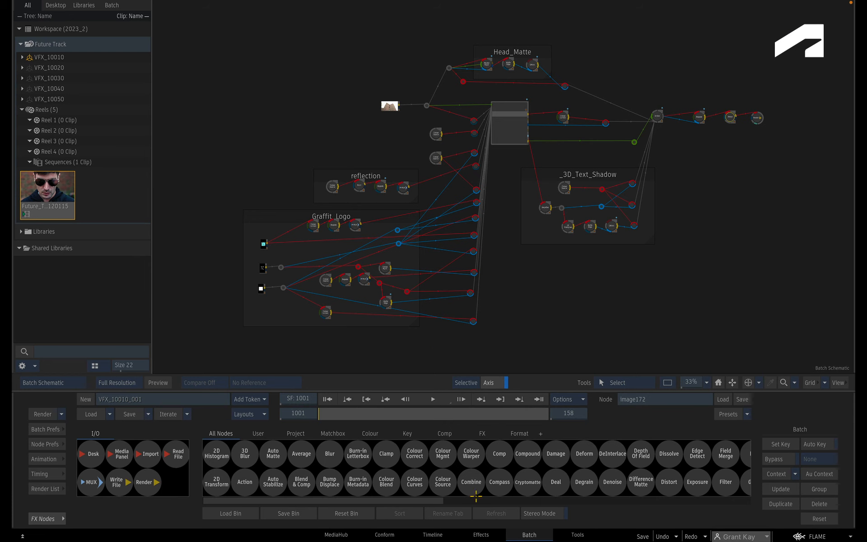
Compare where the layout selector sits in the Effects and Batch environments, ending in Batch.
{"action": "left_click", "coordinate": [480, 534]}
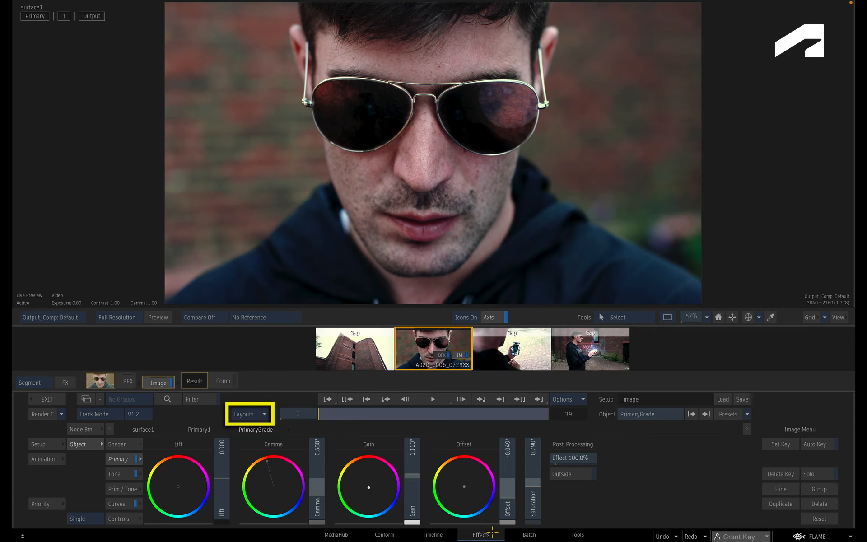
{"action": "left_click", "coordinate": [528, 535]}
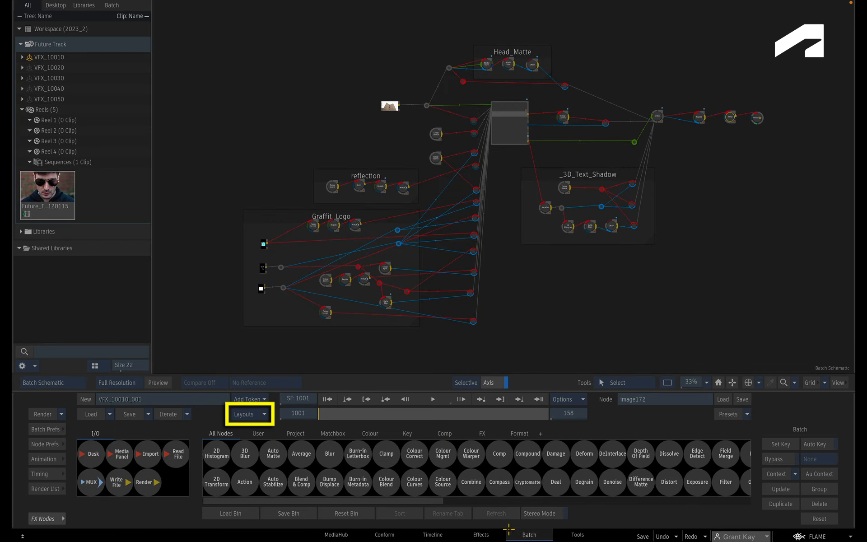
{"action": "left_click", "coordinate": [484, 534]}
{"action": "left_click", "coordinate": [524, 533]}
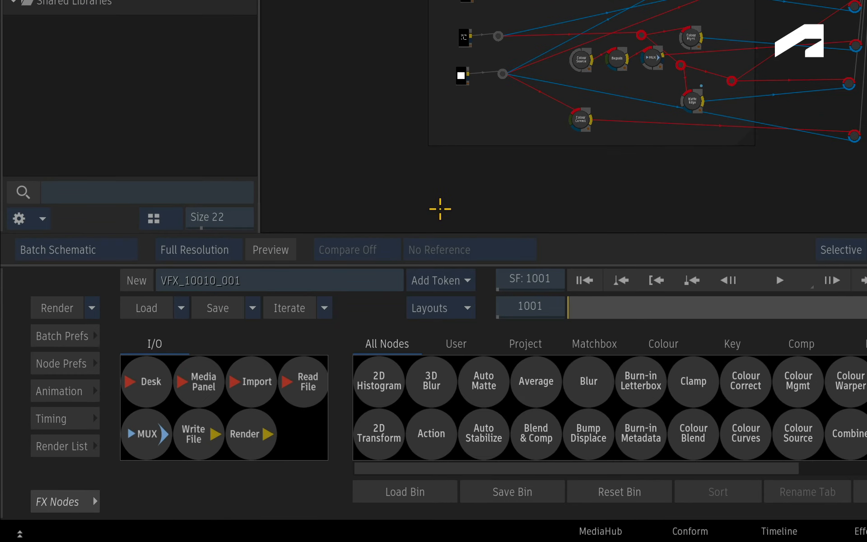
Preview the Comp__2_up_No_Media_Panel, Grading_with_4_up_view___Explorer and Full_Screen_mini_controls layouts one after another.
{"action": "left_click", "coordinate": [460, 308]}
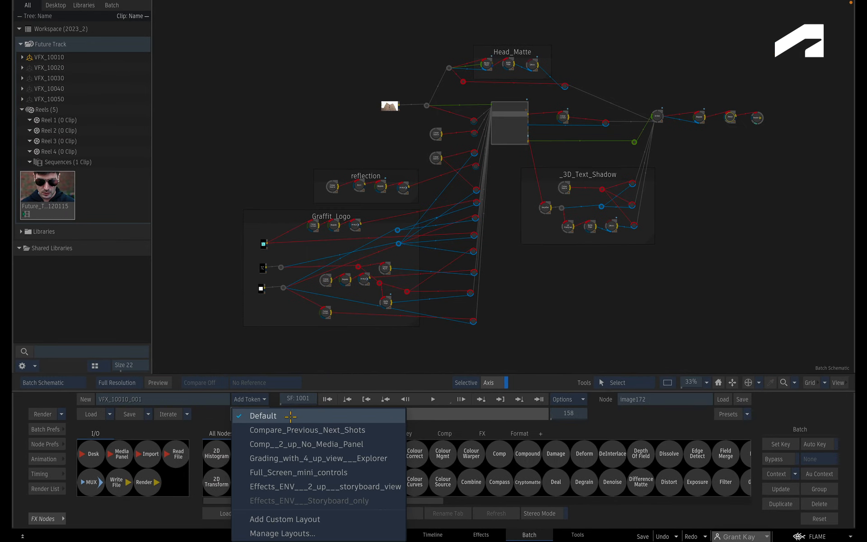
{"action": "left_click", "coordinate": [241, 444]}
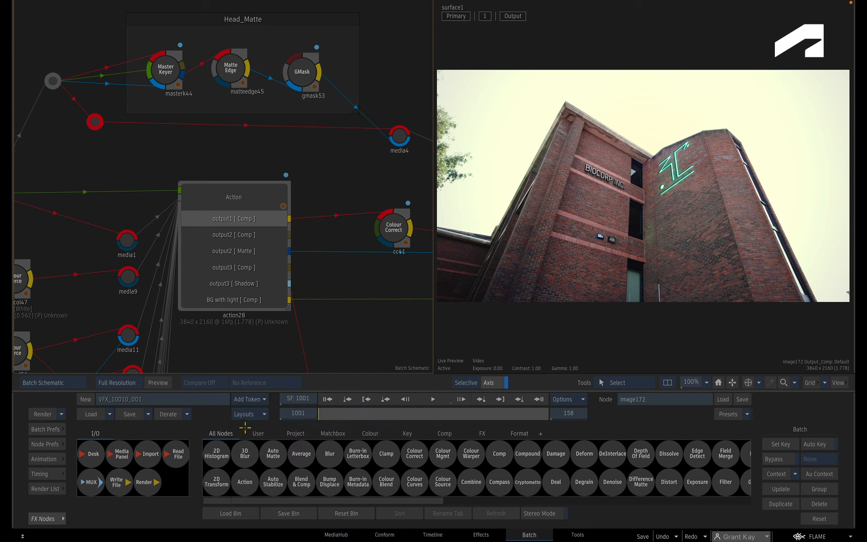
{"action": "left_click", "coordinate": [246, 414]}
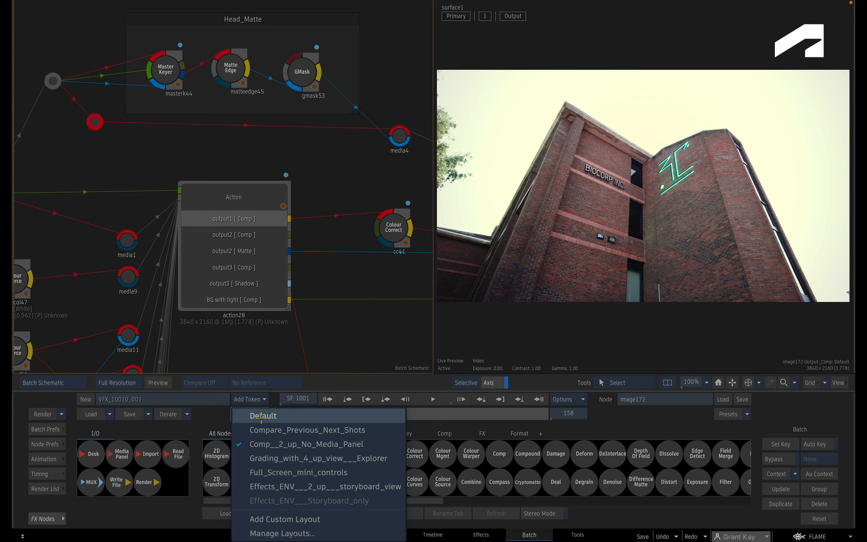
{"action": "left_click", "coordinate": [239, 458]}
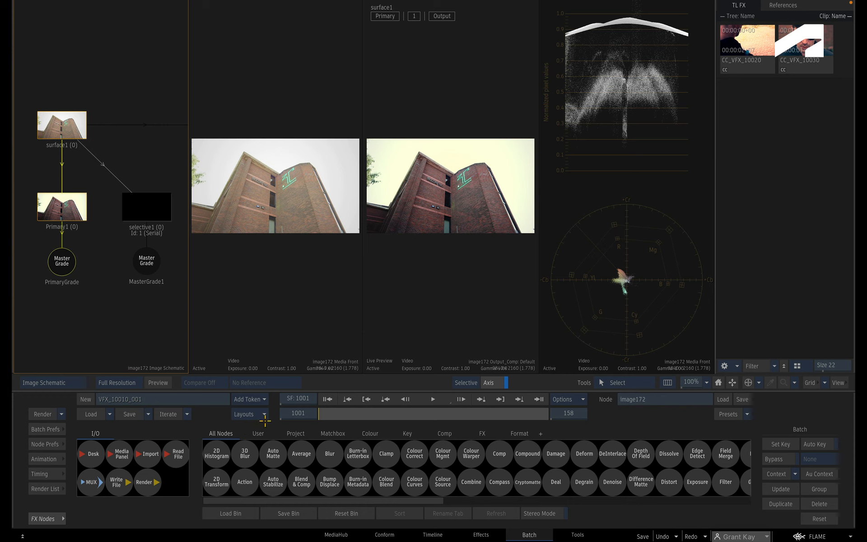
{"action": "left_click", "coordinate": [263, 414]}
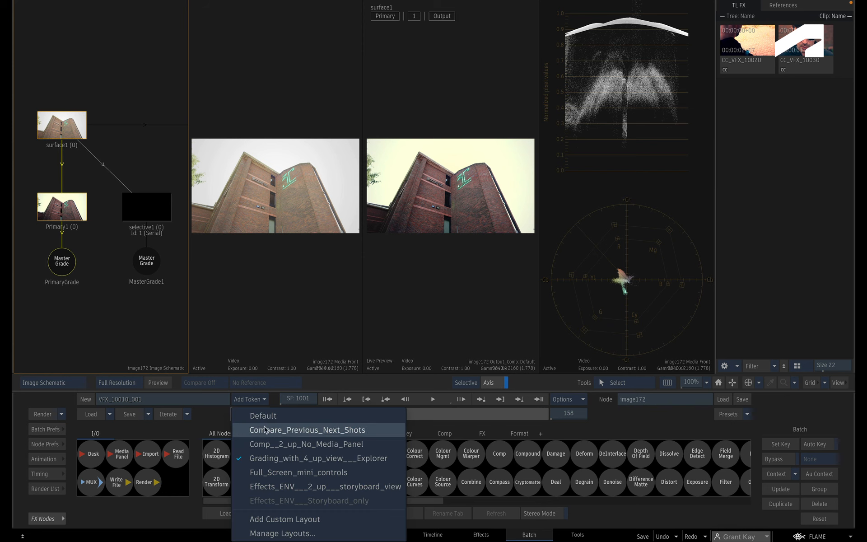
{"action": "left_click", "coordinate": [242, 474]}
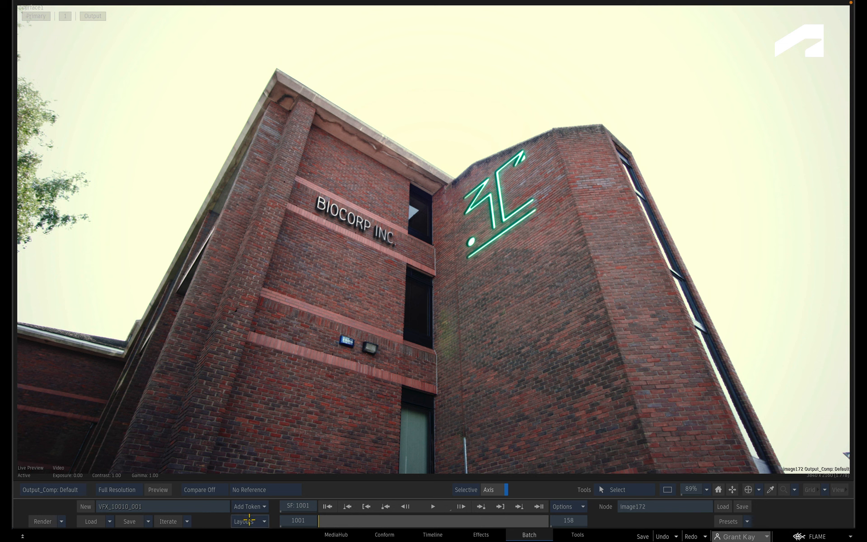
Switch back through the Grading_with_4_up_view___Explorer and Comp__2_up_No_Media_Panel layouts to the Default layout.
{"action": "left_click", "coordinate": [250, 520]}
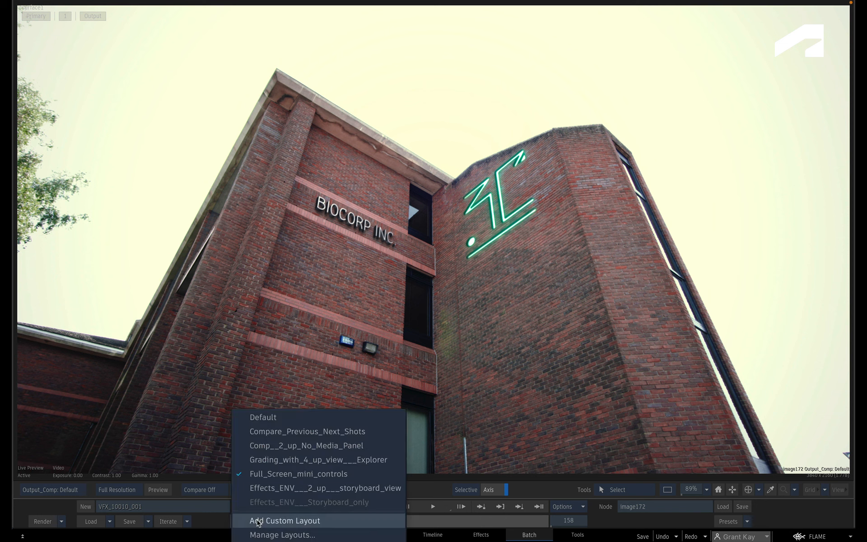
{"action": "left_click", "coordinate": [270, 460]}
{"action": "left_click", "coordinate": [247, 414]}
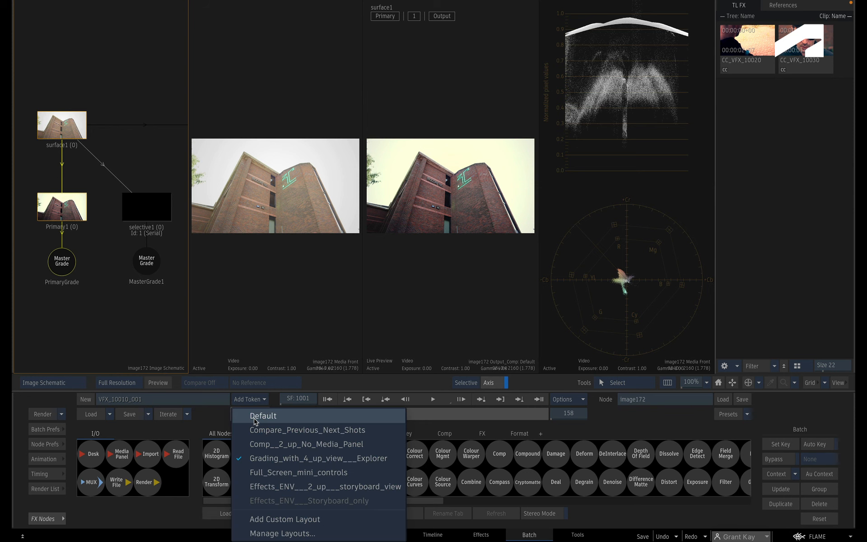
{"action": "left_click", "coordinate": [259, 444]}
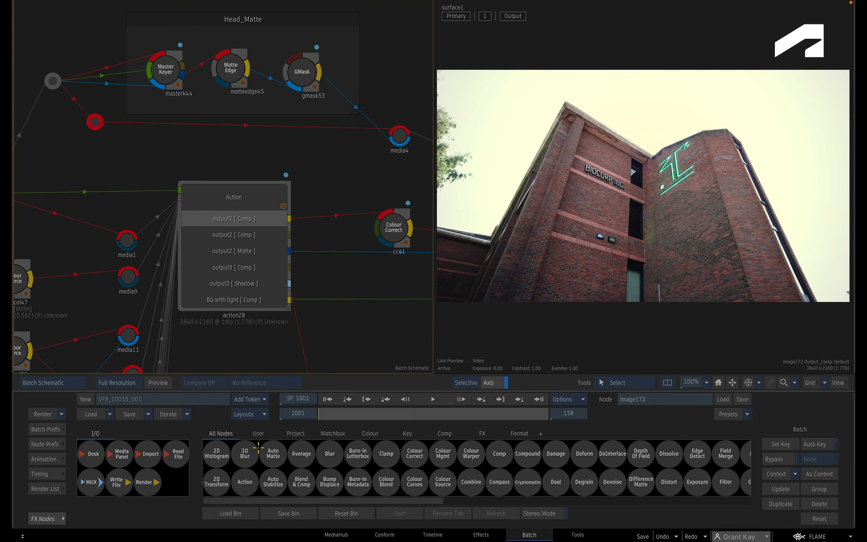
{"action": "left_click", "coordinate": [257, 419]}
{"action": "left_click", "coordinate": [259, 415]}
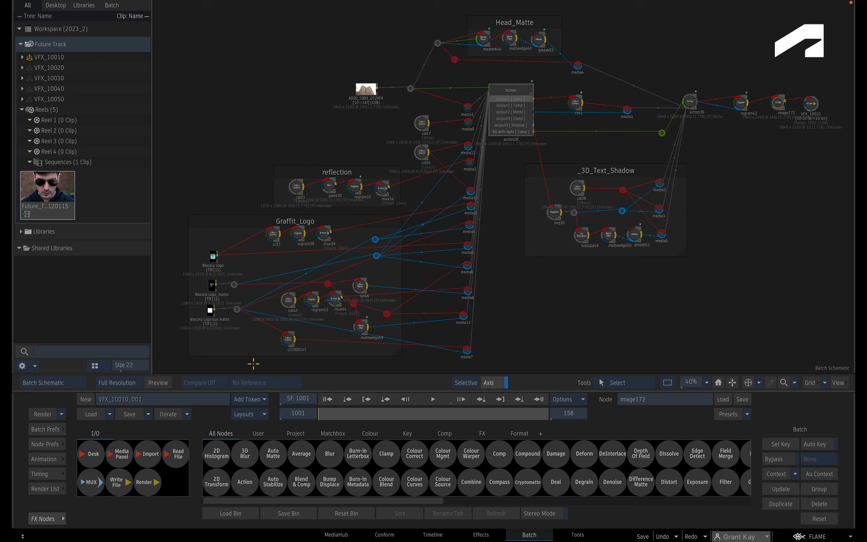
Review the keyboard shortcuts assigned to each layout in Manage Layouts, and close the dialog.
{"action": "left_click", "coordinate": [258, 414]}
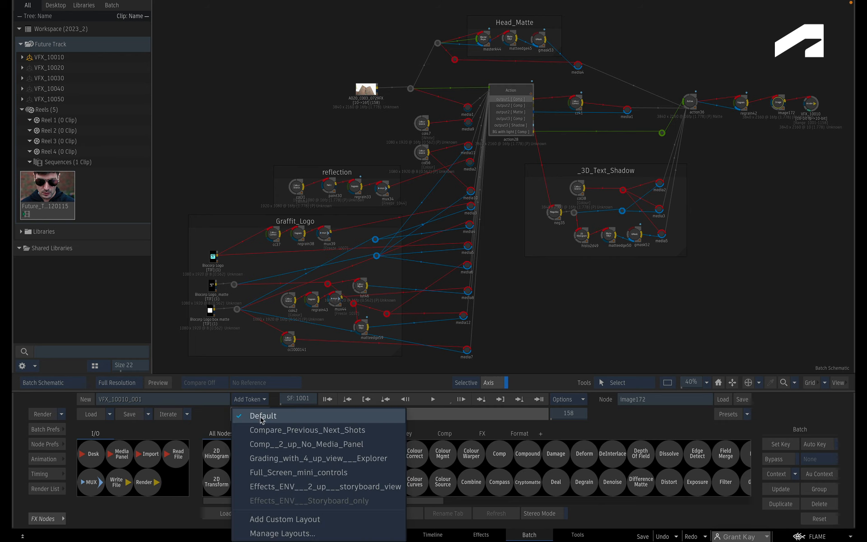
{"action": "left_click", "coordinate": [260, 533]}
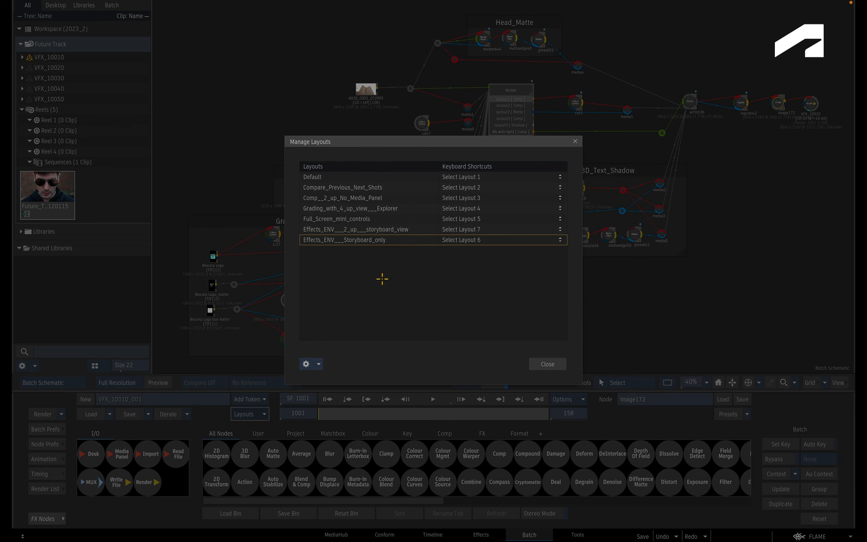
{"action": "left_click", "coordinate": [547, 364]}
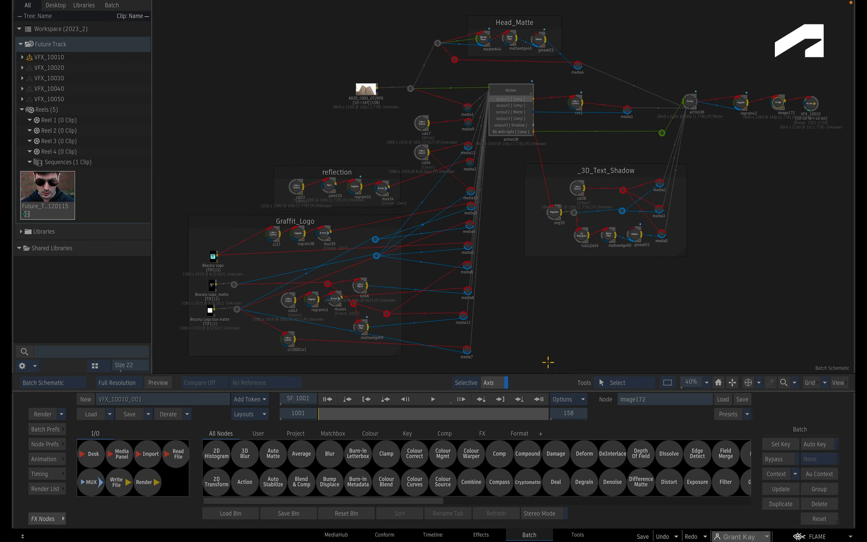
Apply the Comp 2-up, Grading 4-up with Explorer, and Full_Screen_mini_controls layouts in the order of their shortcuts.
{"action": "left_click", "coordinate": [259, 413]}
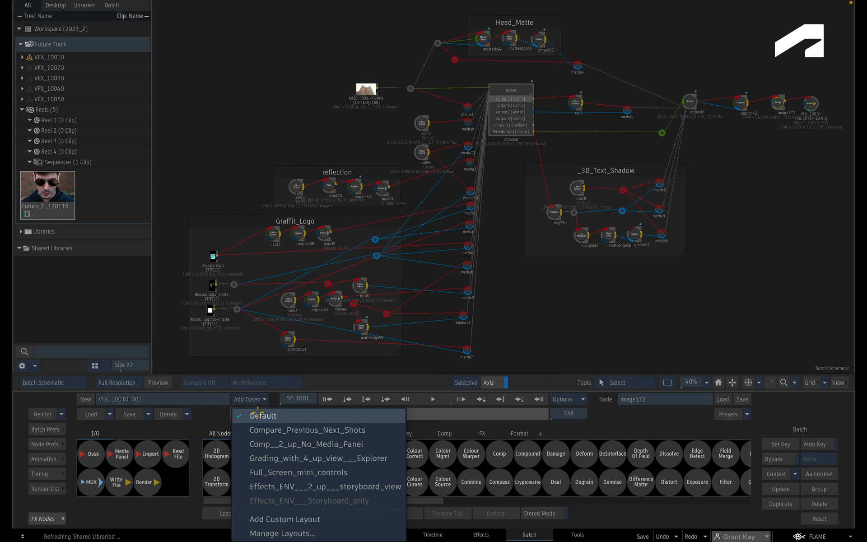
{"action": "left_click", "coordinate": [270, 443]}
{"action": "left_click", "coordinate": [258, 413]}
{"action": "left_click", "coordinate": [260, 458]}
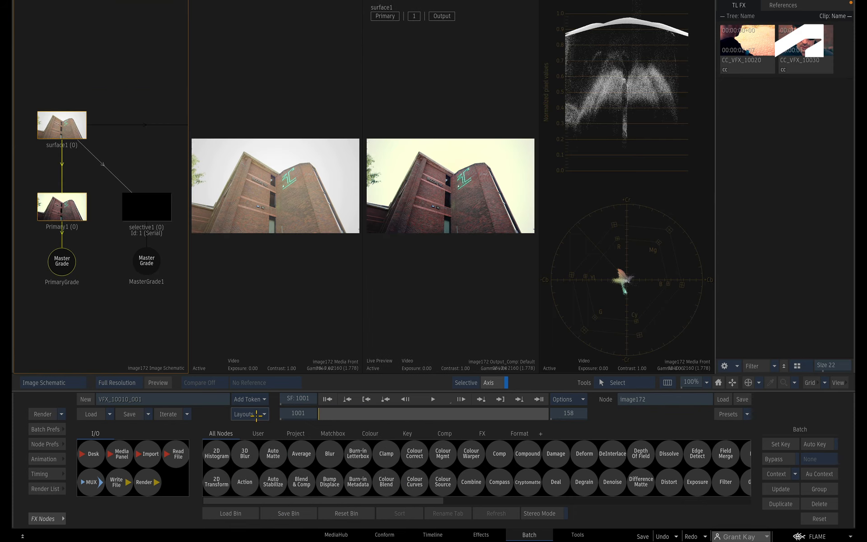
{"action": "left_click", "coordinate": [258, 413]}
{"action": "left_click", "coordinate": [256, 472]}
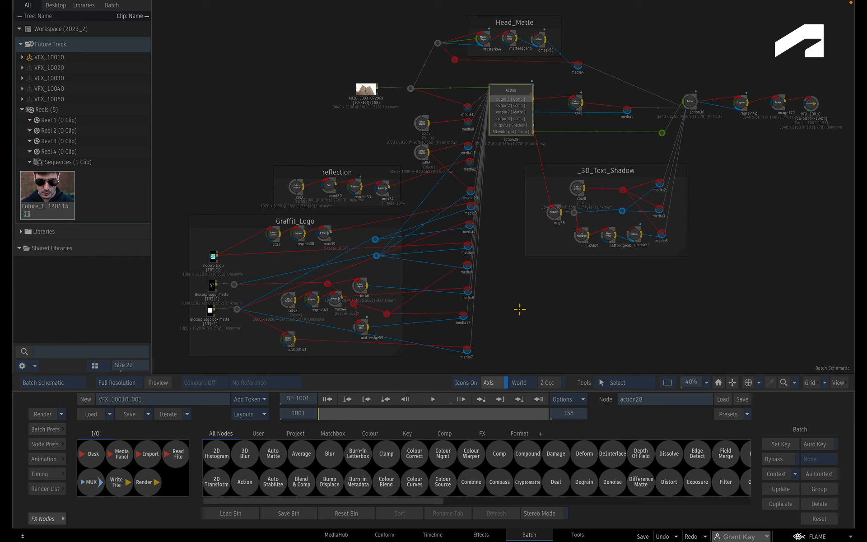
Hide the media panel and set up a three-viewport view with the Action Schematic below the Batch Schematic.
{"action": "mouse_move", "coordinate": [10, 256]}
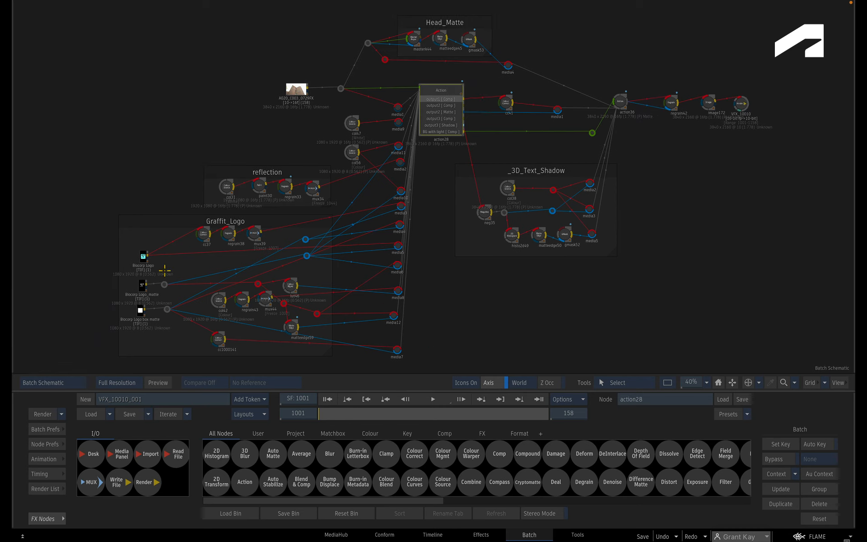
{"action": "key", "text": "alt+3"}
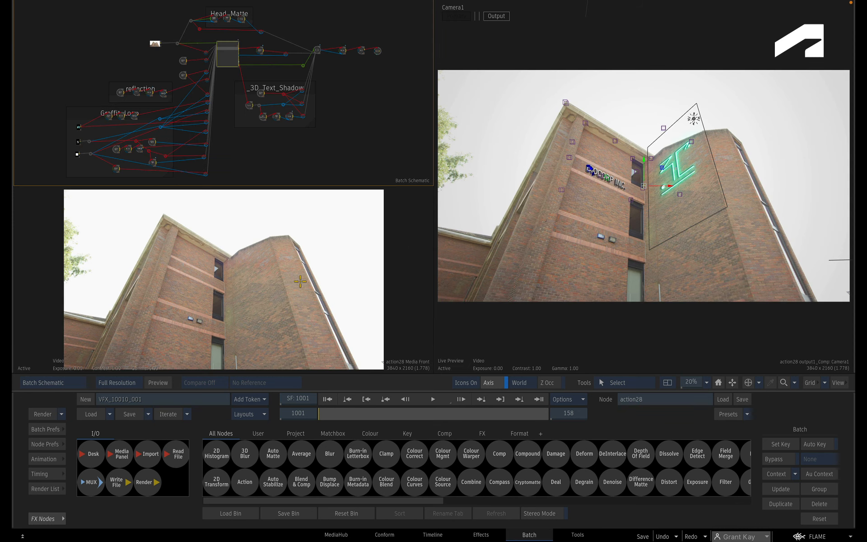
{"action": "key", "text": "grave"}
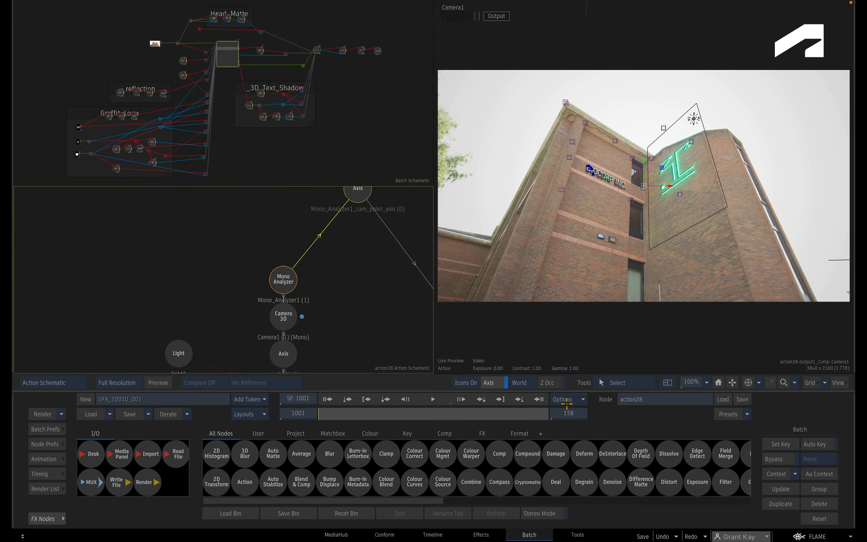
Make the time bar display the end frame instead of the duration.
{"action": "left_click", "coordinate": [582, 399]}
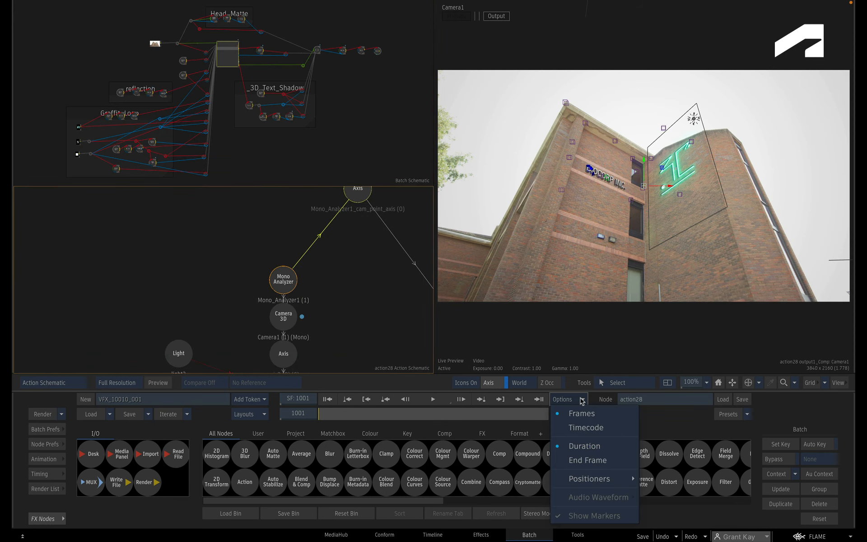
{"action": "left_click", "coordinate": [600, 460]}
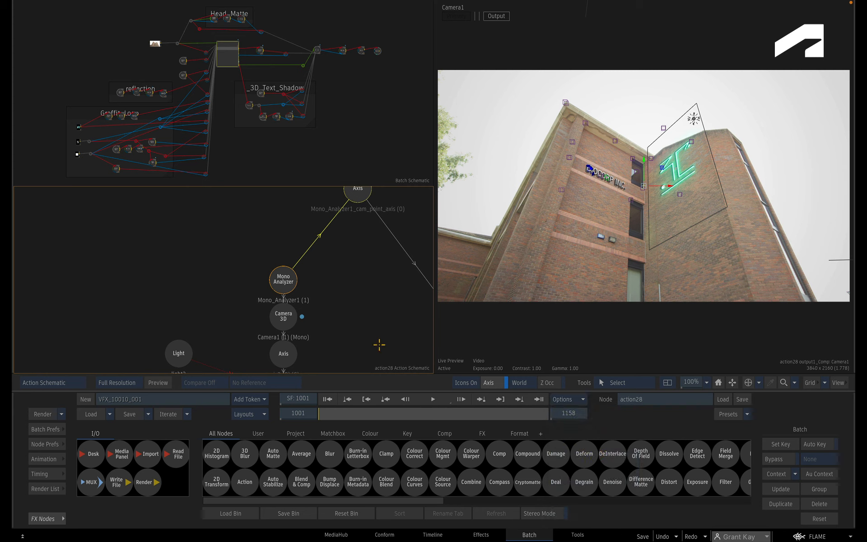
{"action": "key", "text": "Home"}
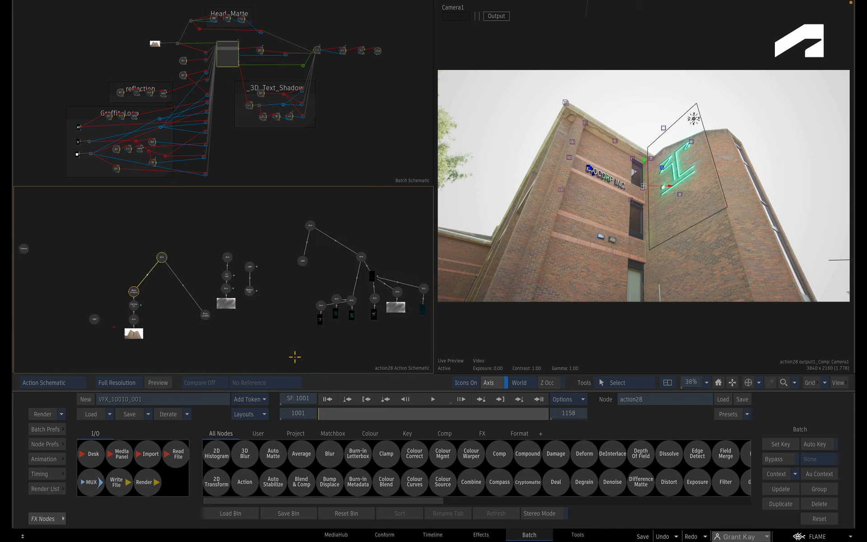
Start a custom layout from the current workspace and name it my_layout.
{"action": "left_click", "coordinate": [264, 414]}
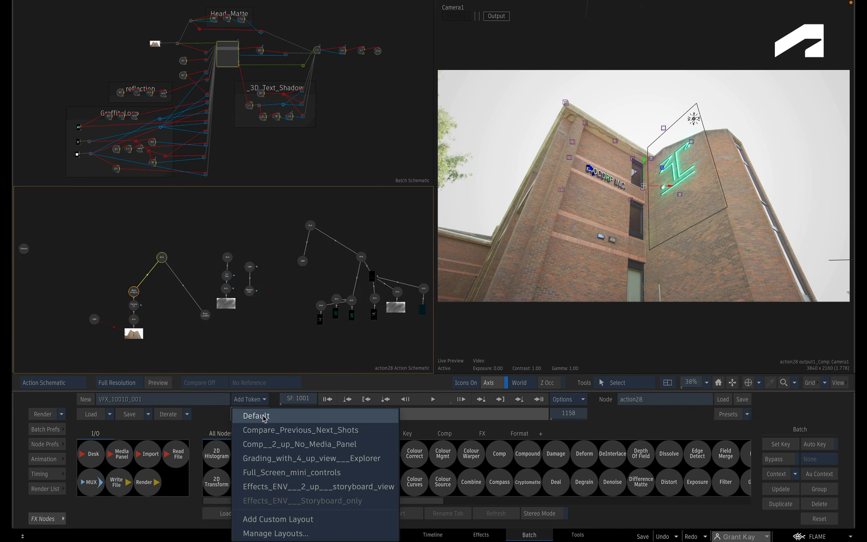
{"action": "left_click", "coordinate": [326, 520]}
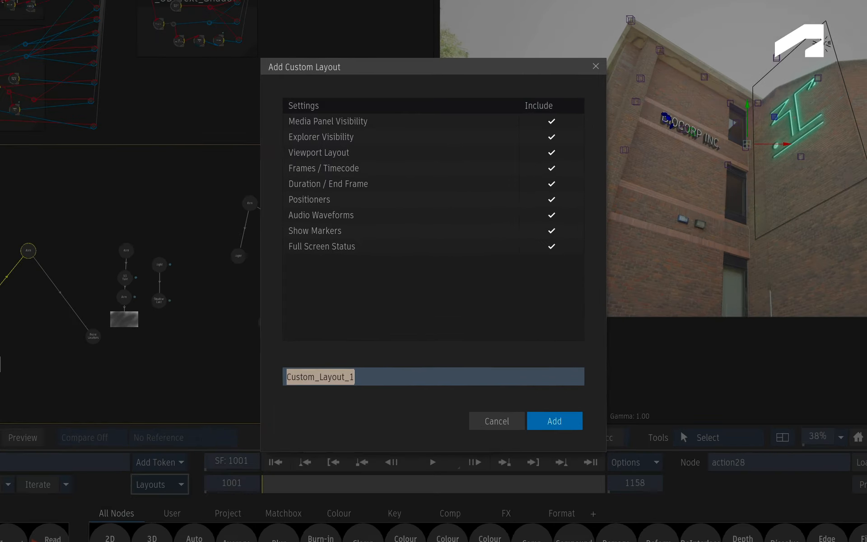
{"action": "type", "text": "my "}
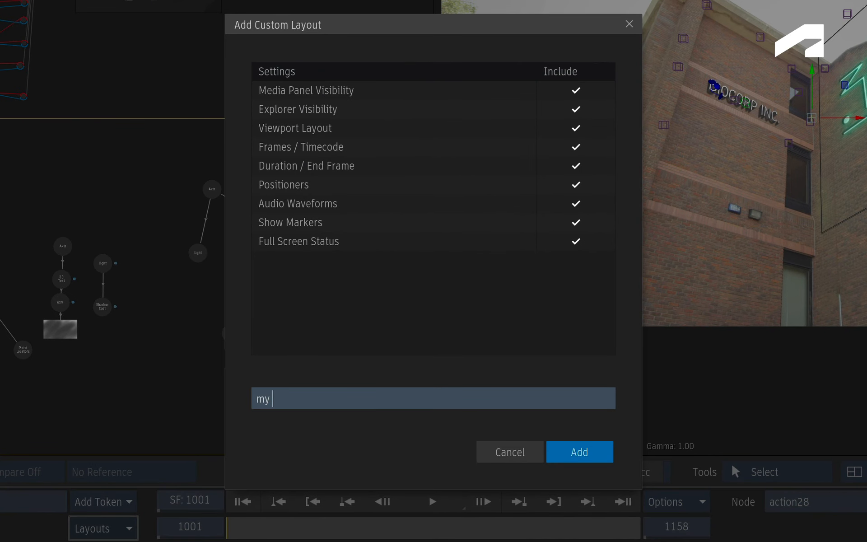
{"action": "type", "text": "layout"}
Try excluding Media Panel Visibility, Explorer Visibility and Full Screen Status from the custom layout, including each one again.
{"action": "left_click", "coordinate": [575, 90]}
{"action": "left_click", "coordinate": [576, 111]}
{"action": "left_click", "coordinate": [581, 113]}
{"action": "left_click", "coordinate": [579, 90]}
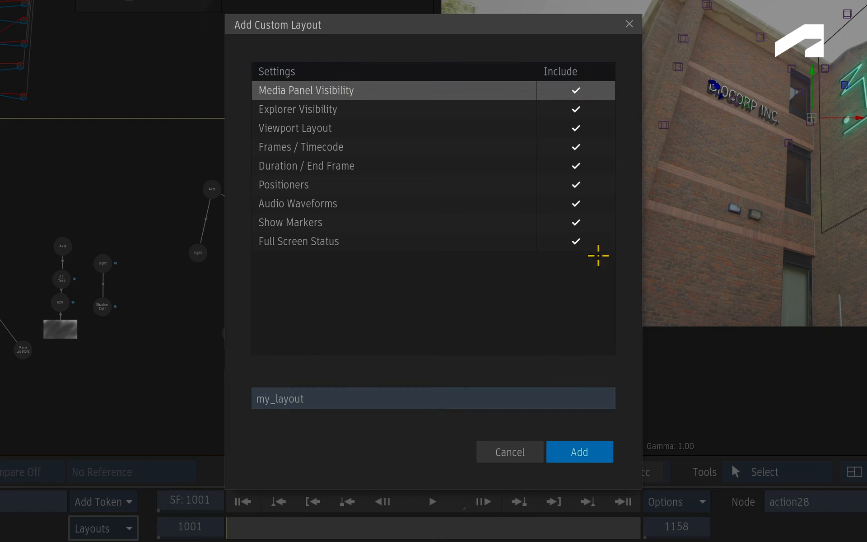
{"action": "left_click", "coordinate": [576, 243]}
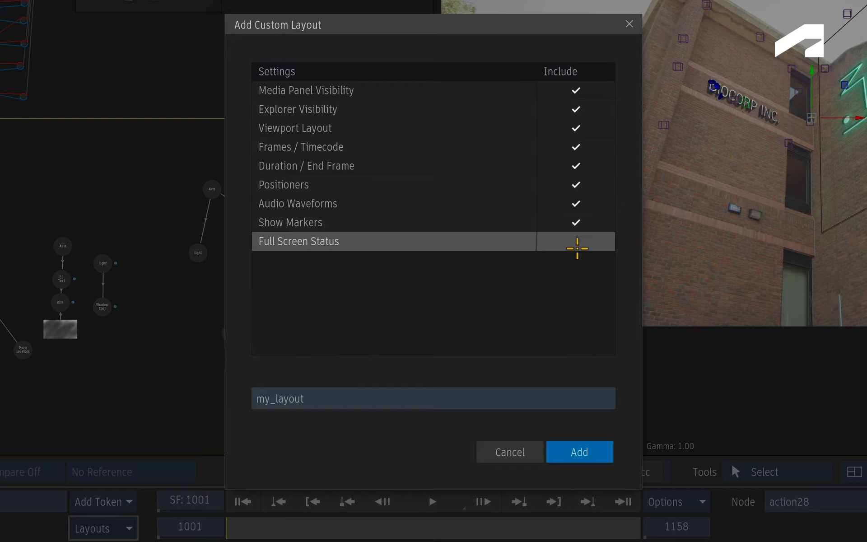
{"action": "left_click", "coordinate": [578, 241]}
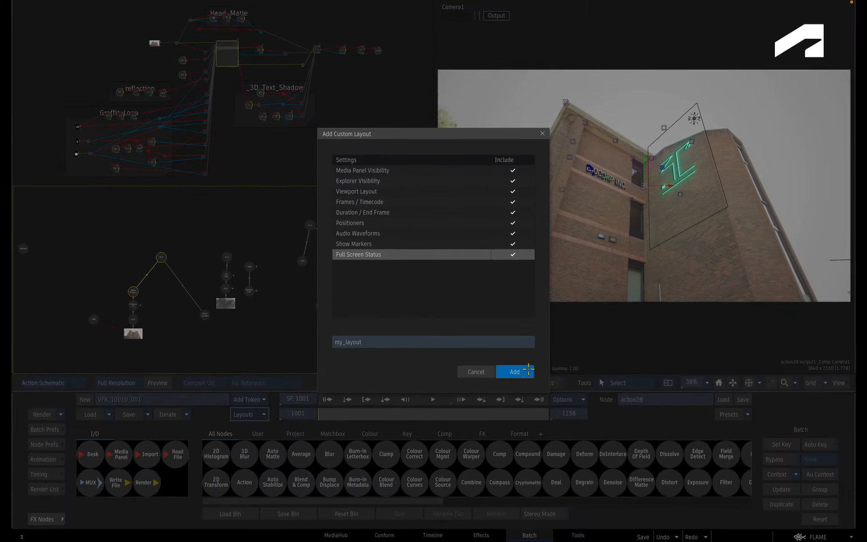
Add the custom layout and test it by switching to Default and back to my_layout.
{"action": "left_click", "coordinate": [517, 369]}
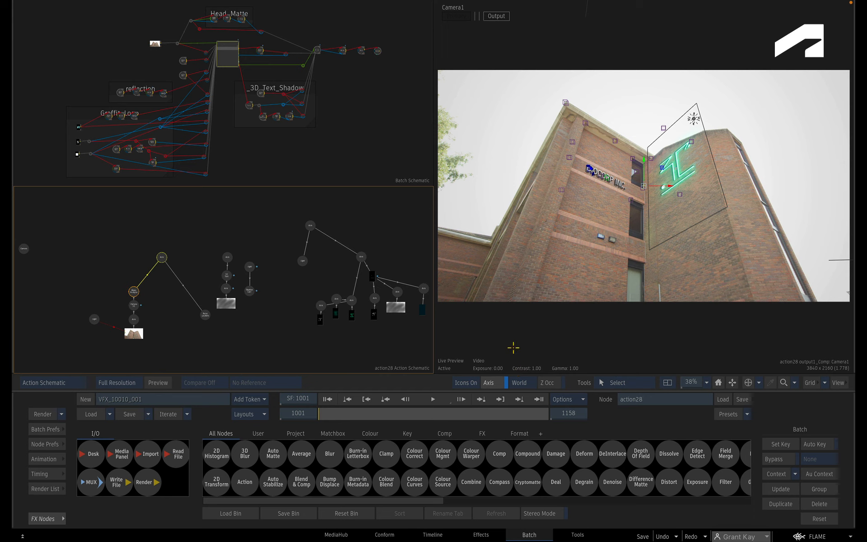
{"action": "left_click", "coordinate": [266, 415]}
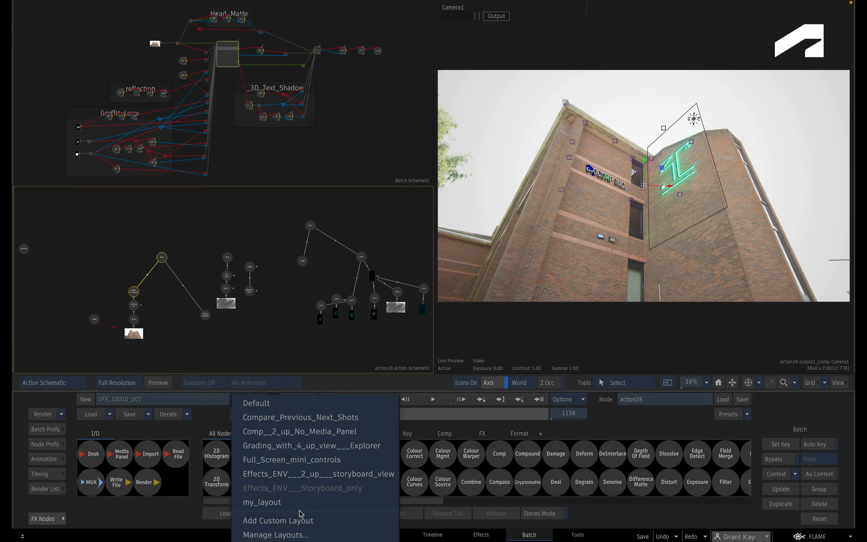
{"action": "left_click", "coordinate": [286, 402]}
{"action": "left_click", "coordinate": [265, 414]}
{"action": "left_click", "coordinate": [274, 502]}
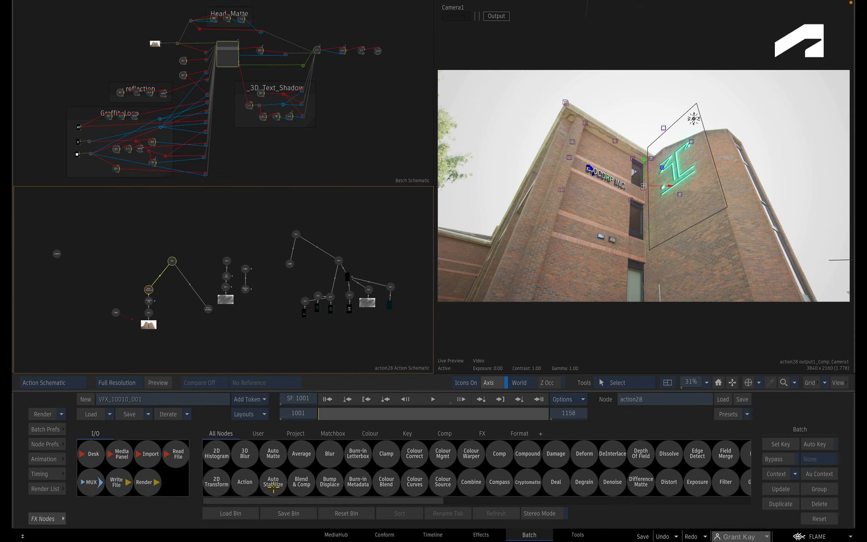
Switch back to the Default layout and reorder the managed layouts so my_layout sits directly below Default.
{"action": "left_click", "coordinate": [264, 415]}
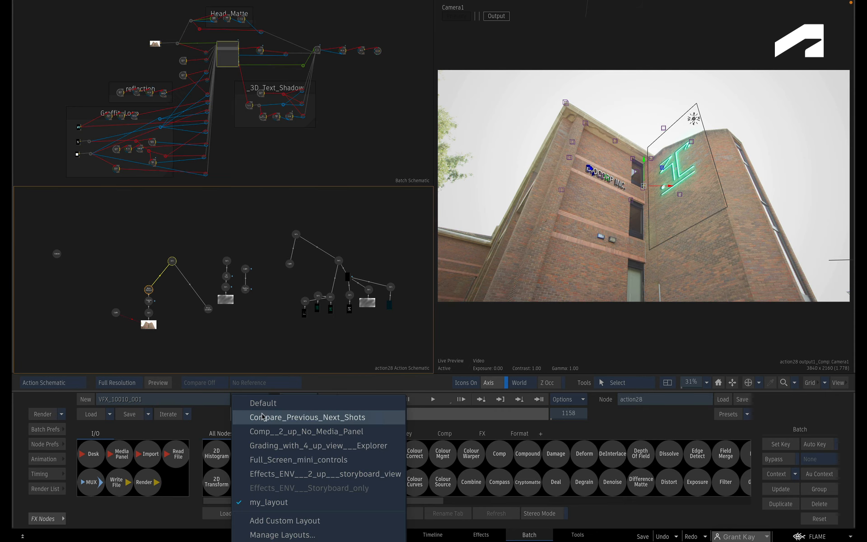
{"action": "left_click", "coordinate": [263, 403]}
{"action": "left_click", "coordinate": [263, 414]}
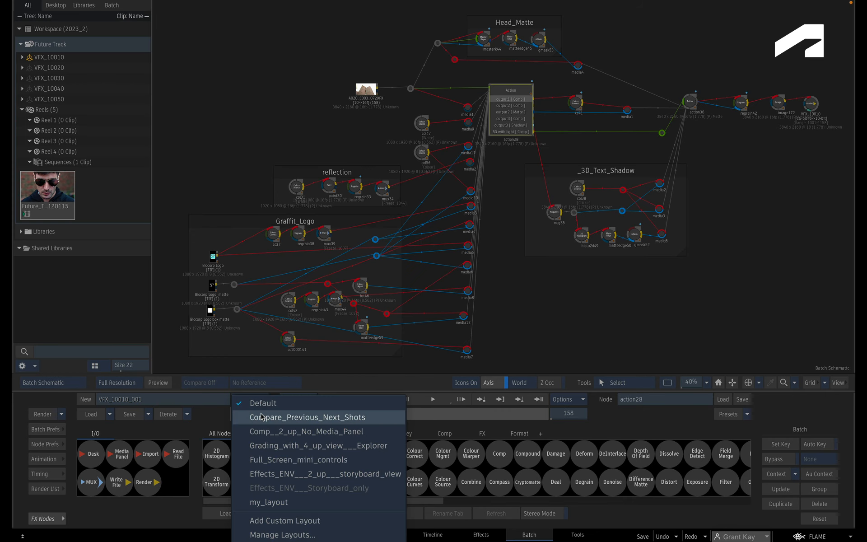
{"action": "left_click", "coordinate": [274, 533]}
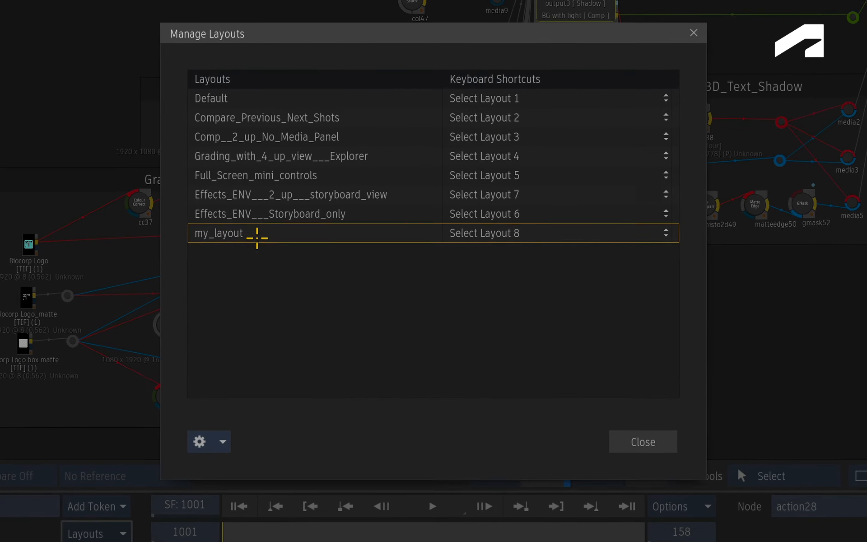
{"action": "left_click", "coordinate": [344, 244]}
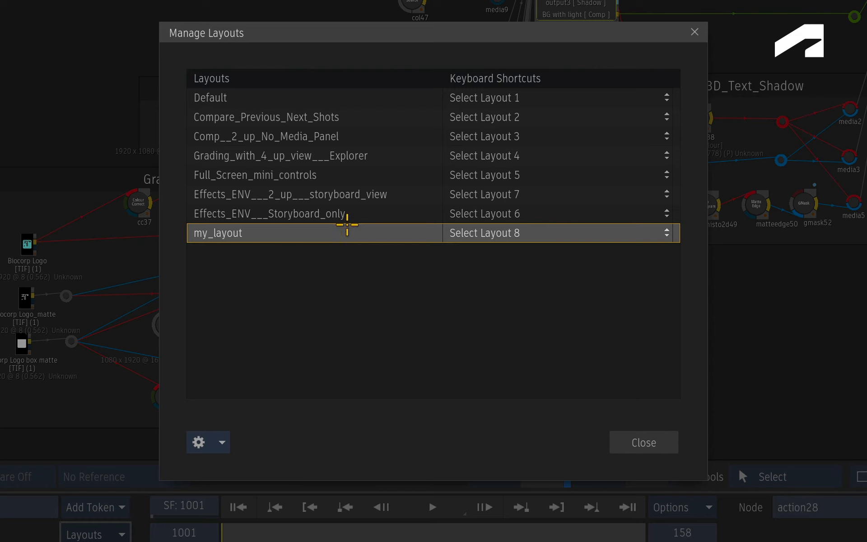
{"action": "left_click_drag", "start_coordinate": [346, 226], "coordinate": [337, 122]}
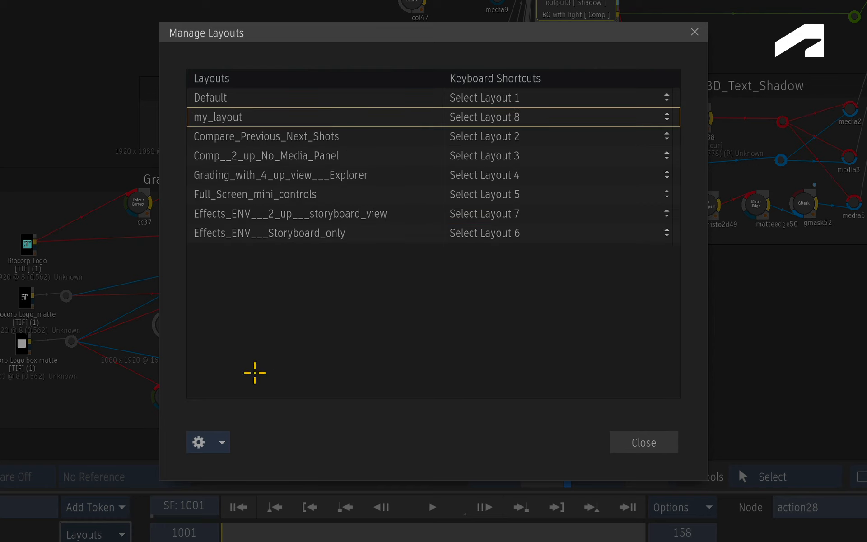
View the available actions for managing layouts without applying any, and close the layout manager.
{"action": "left_click", "coordinate": [215, 442]}
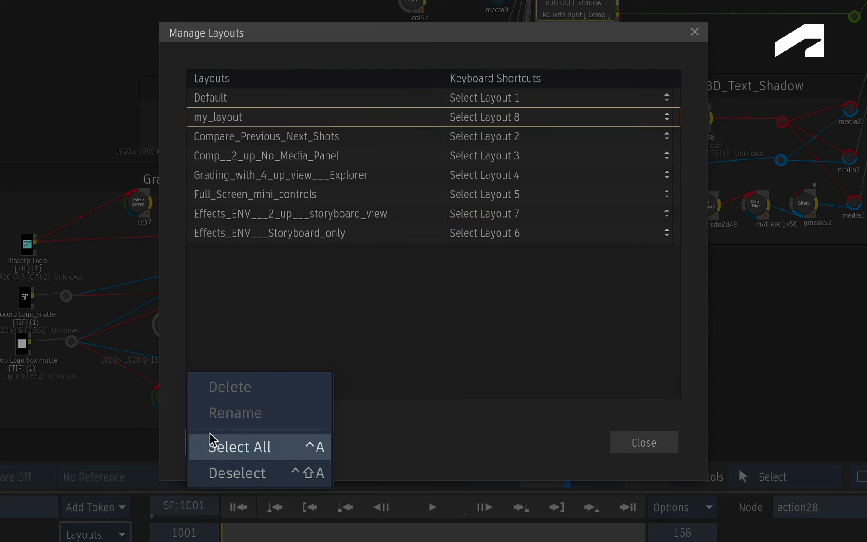
{"action": "left_click", "coordinate": [264, 316]}
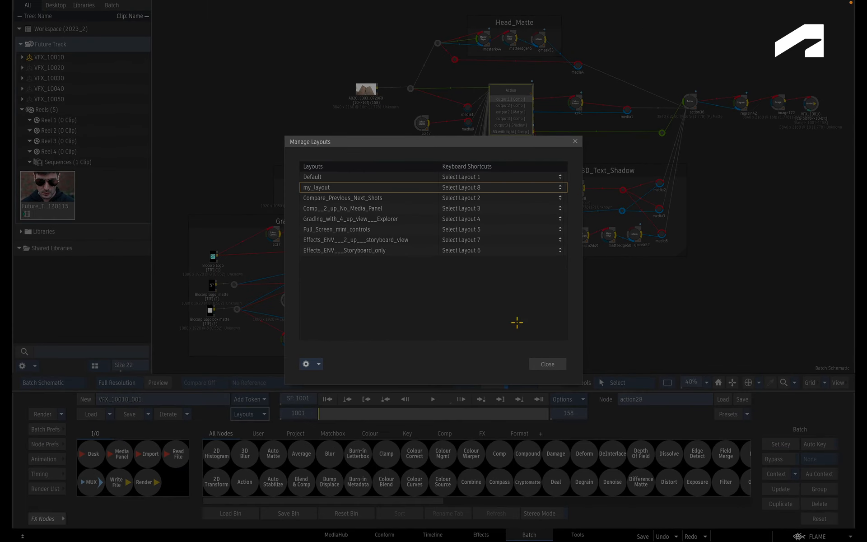
{"action": "left_click", "coordinate": [546, 364]}
Recall my_layout and overwrite it with the three-view workspace, saved as a custom layout under the same name, my_layout.
{"action": "left_click", "coordinate": [248, 413]}
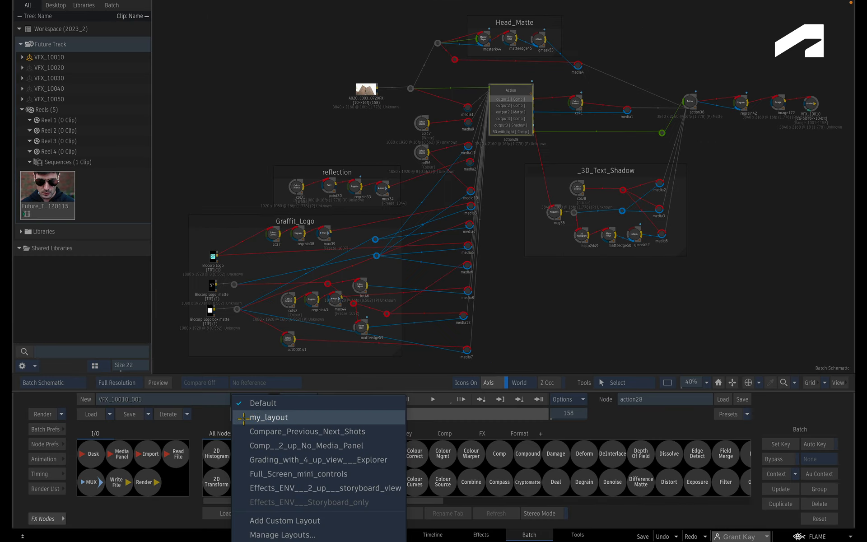
{"action": "left_click", "coordinate": [262, 414]}
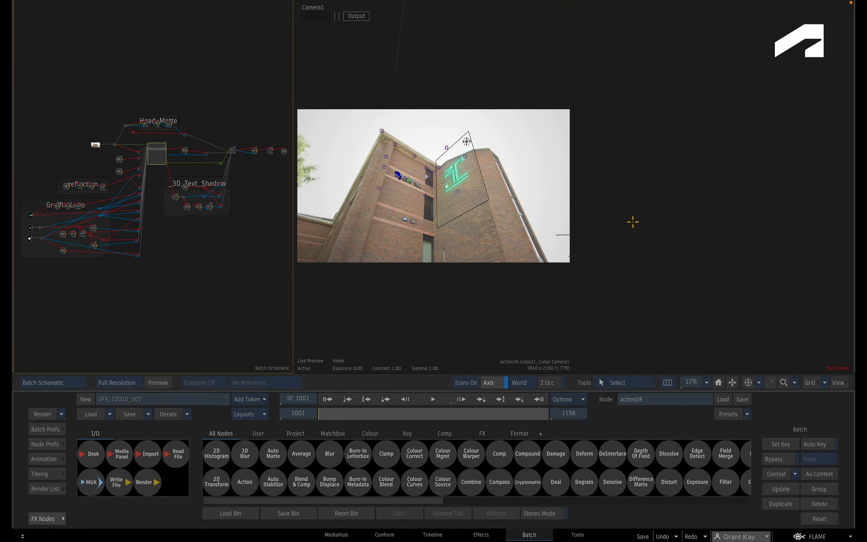
{"action": "left_click", "coordinate": [264, 414]}
{"action": "left_click", "coordinate": [271, 519]}
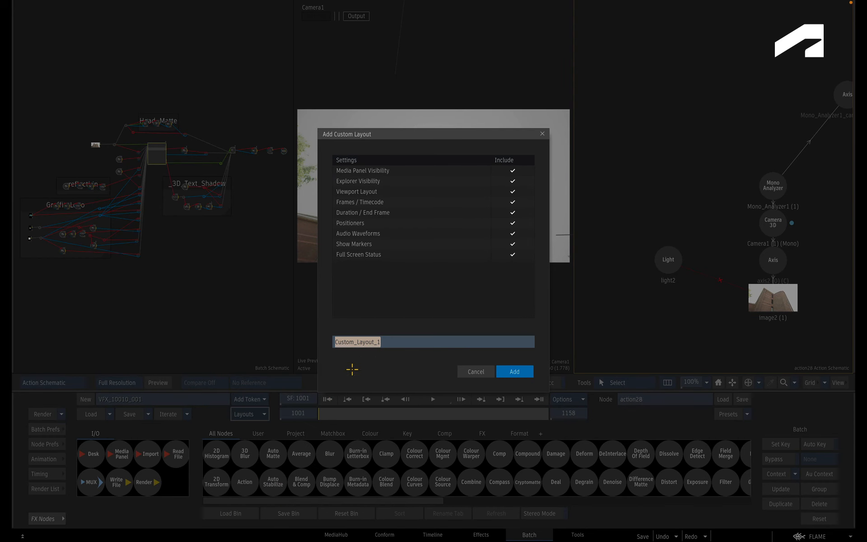
{"action": "left_click_drag", "start_coordinate": [384, 344], "coordinate": [298, 360]}
{"action": "type", "text": "my_layout"}
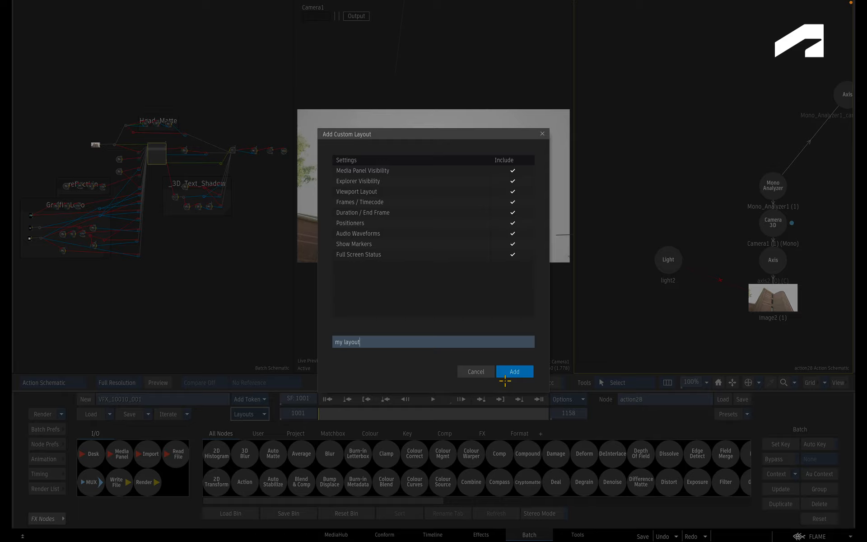
{"action": "left_click", "coordinate": [512, 373]}
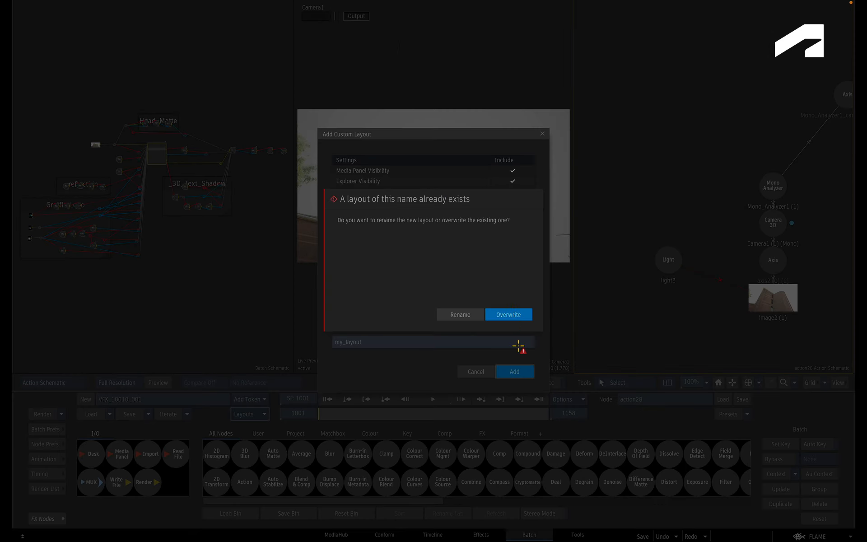
{"action": "left_click", "coordinate": [515, 311]}
Test the overwritten layout by switching to Default and back to my_layout.
{"action": "left_click", "coordinate": [259, 414]}
{"action": "left_click", "coordinate": [263, 403]}
{"action": "left_click", "coordinate": [263, 414]}
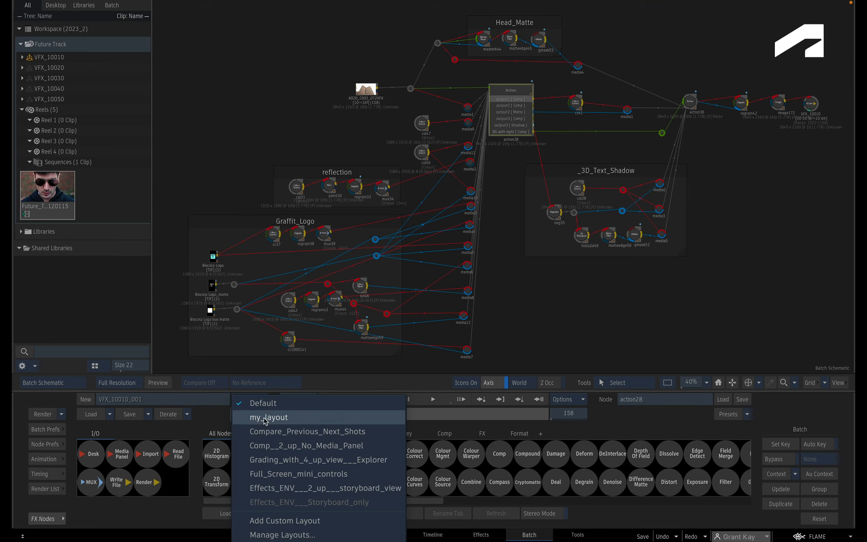
{"action": "left_click", "coordinate": [264, 418]}
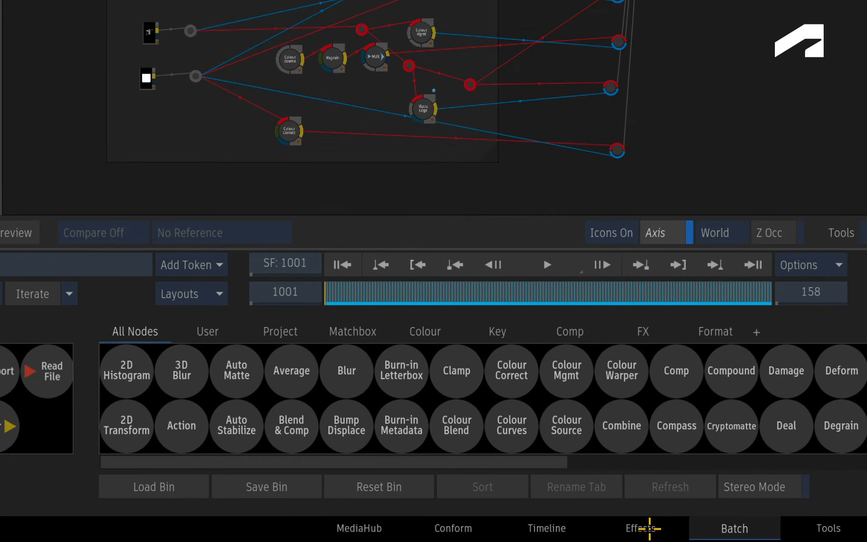
Switch back and forth between the Effects and Batch environments, ending in Effects.
{"action": "left_click", "coordinate": [494, 534]}
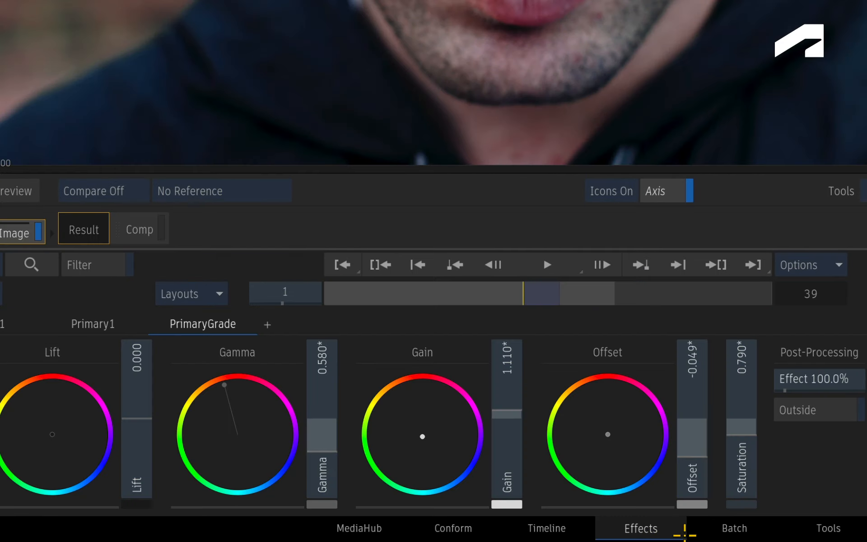
{"action": "left_click", "coordinate": [718, 530]}
{"action": "left_click", "coordinate": [650, 528]}
{"action": "left_click", "coordinate": [716, 530]}
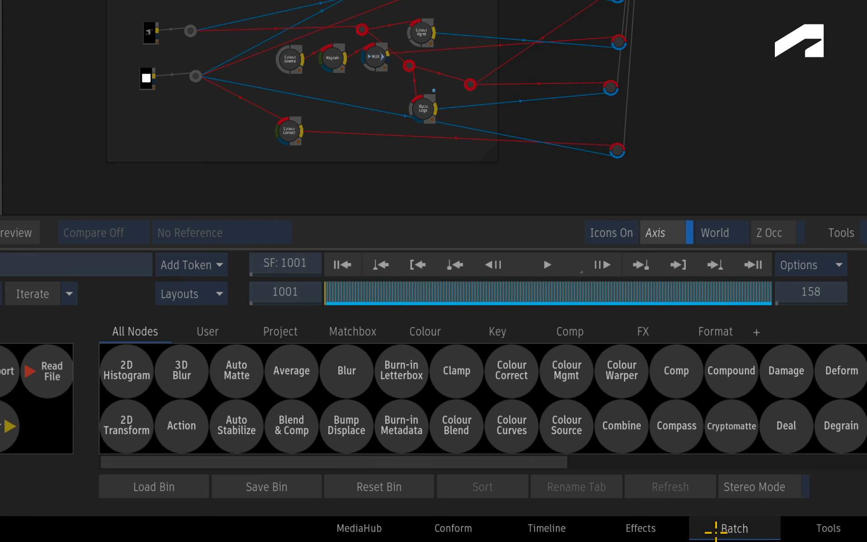
{"action": "left_click", "coordinate": [648, 527]}
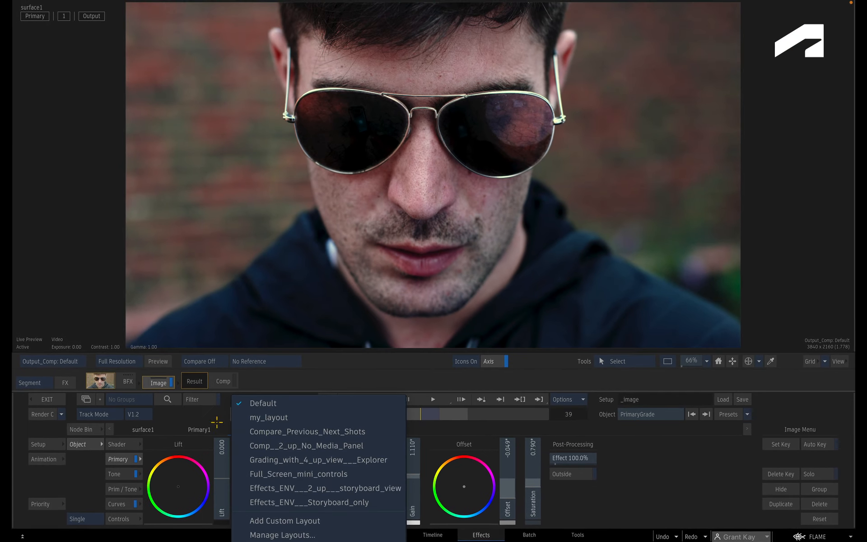
Apply the Effects_ENV___2_up___storyboard_view layout in the Effects environment.
{"action": "left_click", "coordinate": [217, 422]}
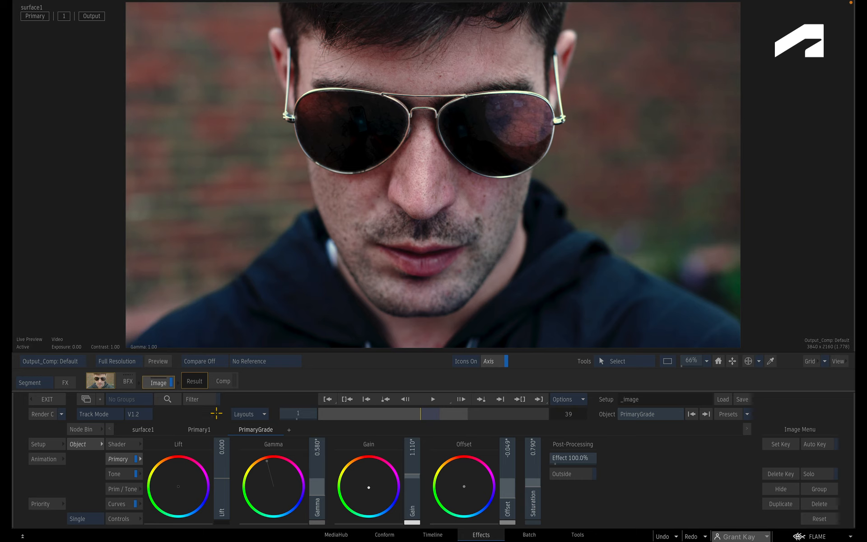
{"action": "left_click", "coordinate": [261, 414]}
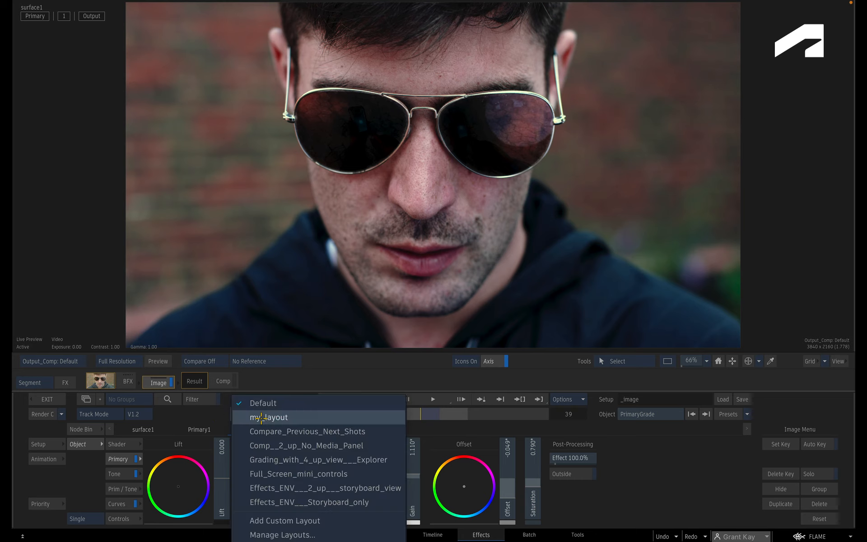
{"action": "left_click", "coordinate": [270, 487]}
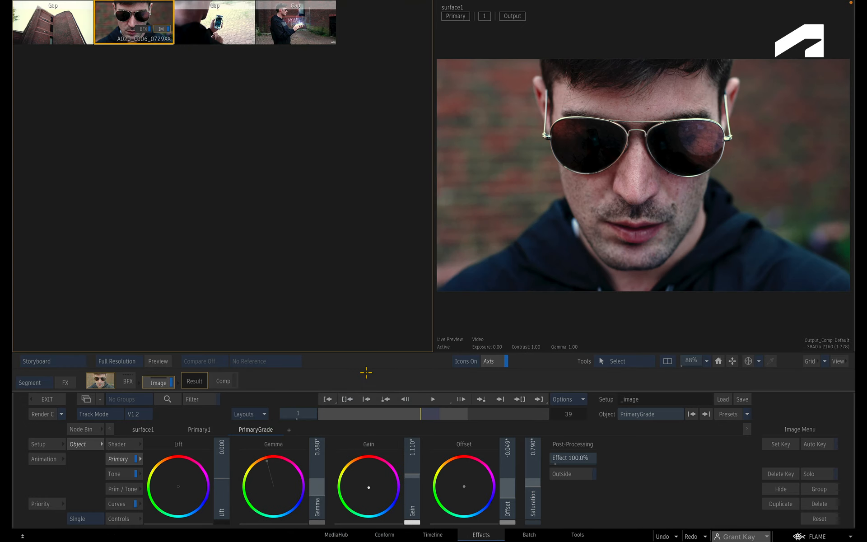
Apply Effects_ENV___2_up___storyboard_view in the Batch environment and compare it with Effects, returning to Batch.
{"action": "left_click", "coordinate": [529, 535]}
{"action": "left_click", "coordinate": [257, 414]}
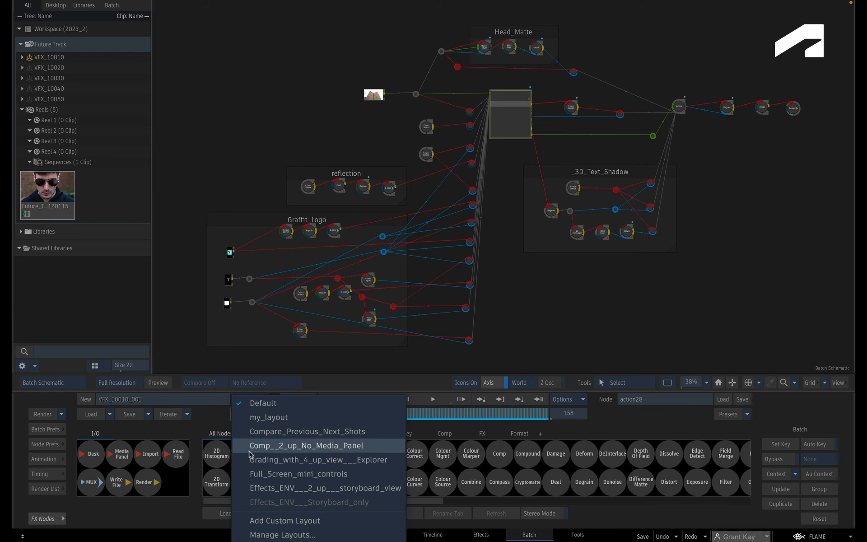
{"action": "left_click", "coordinate": [253, 487]}
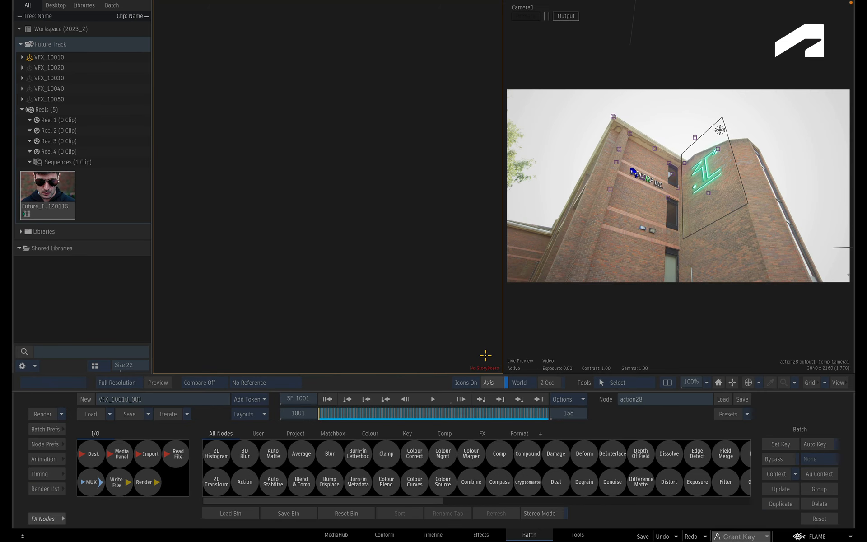
{"action": "left_click", "coordinate": [474, 533]}
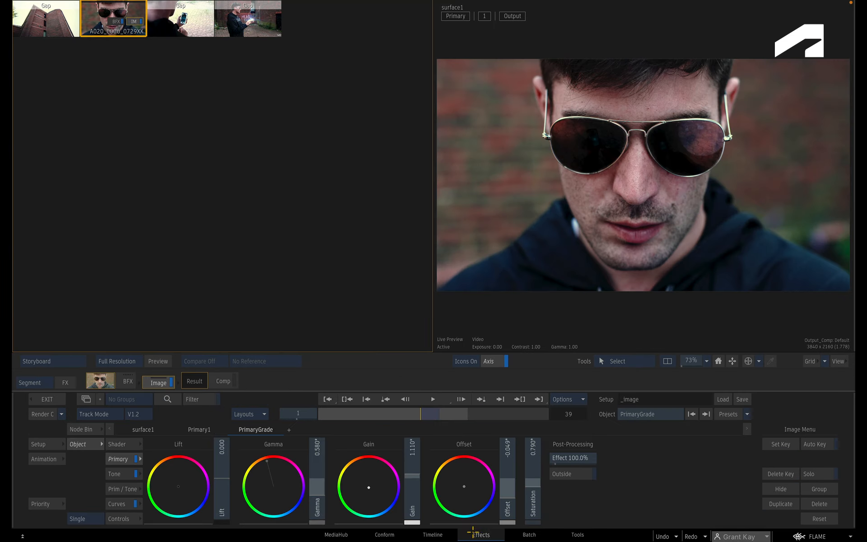
{"action": "left_click", "coordinate": [529, 535]}
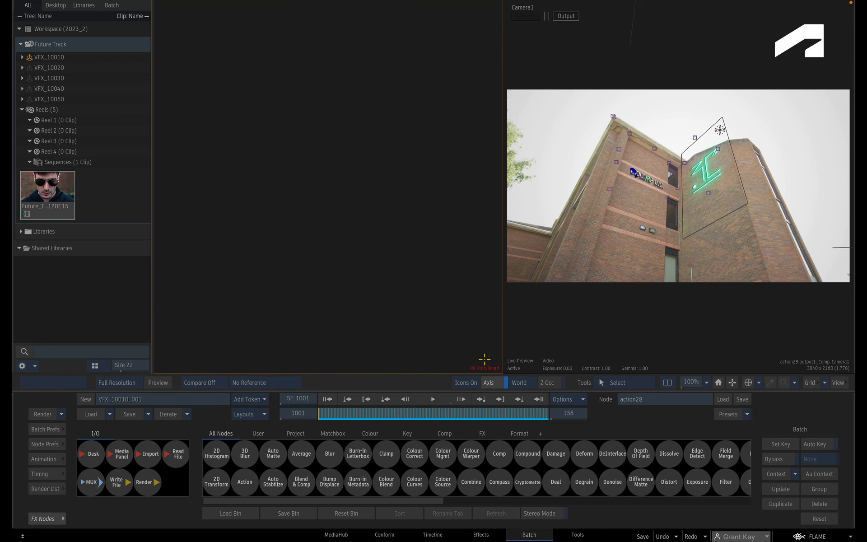
Switch Batch through the Default, Comp__2_up_No_Media_Panel and Grading_with_4_up_view___Explorer layouts, returning to Default.
{"action": "left_click", "coordinate": [264, 415]}
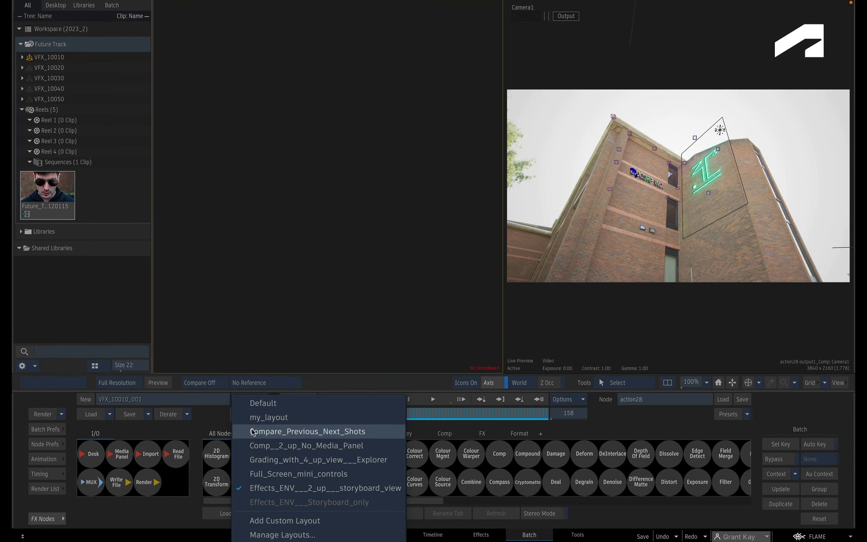
{"action": "left_click", "coordinate": [262, 403]}
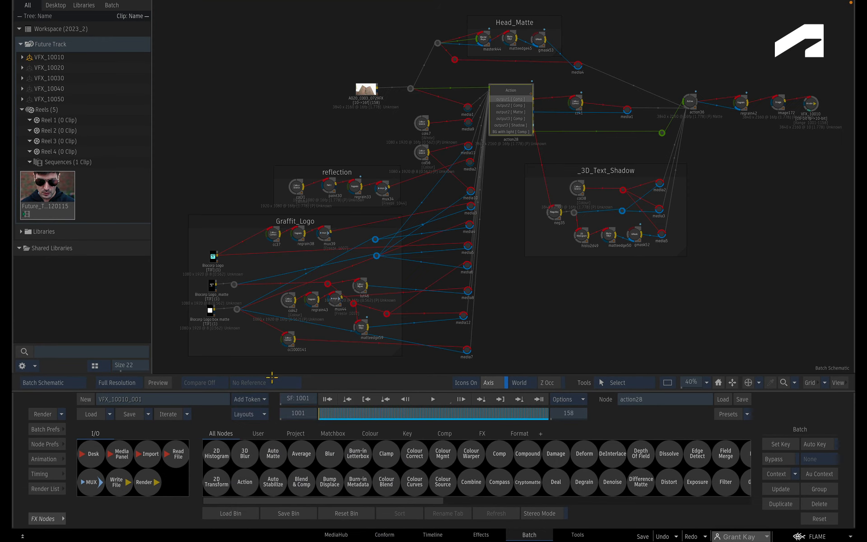
{"action": "left_click", "coordinate": [250, 414]}
{"action": "left_click", "coordinate": [248, 445]}
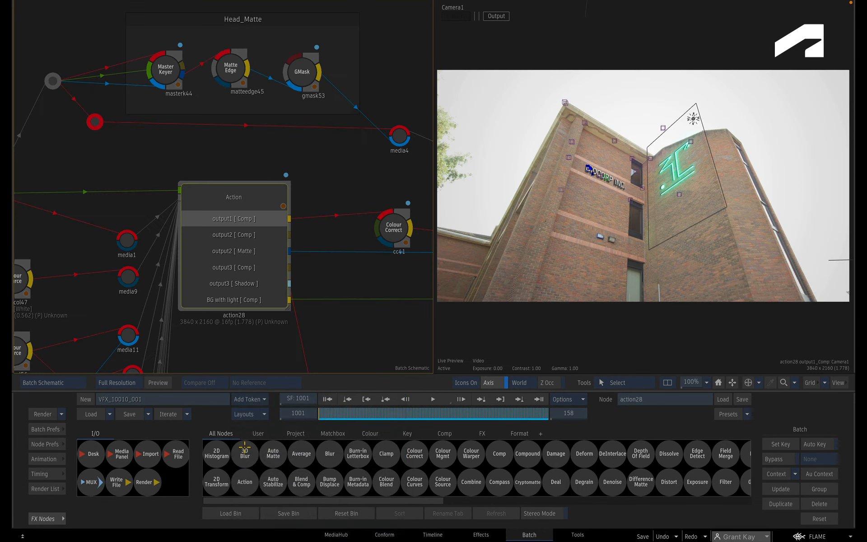
{"action": "left_click", "coordinate": [249, 414]}
{"action": "left_click", "coordinate": [257, 460]}
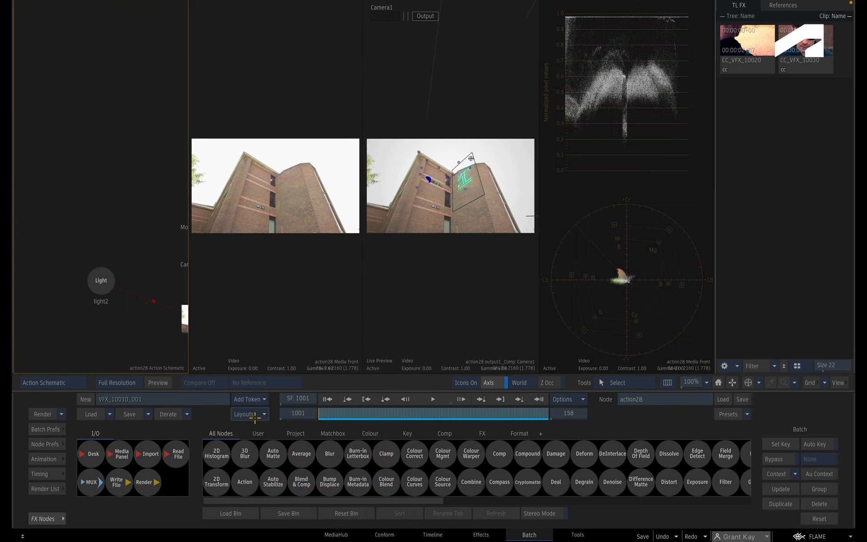
{"action": "left_click", "coordinate": [251, 415]}
{"action": "left_click", "coordinate": [257, 418]}
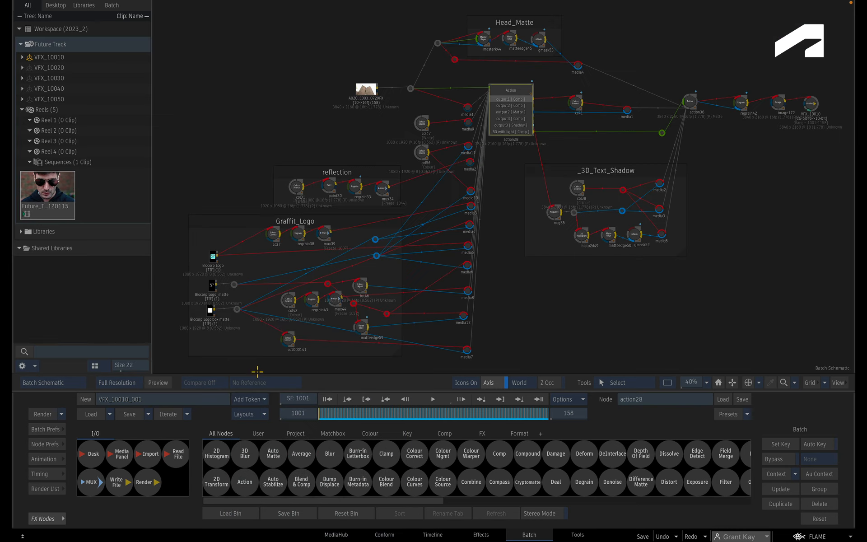